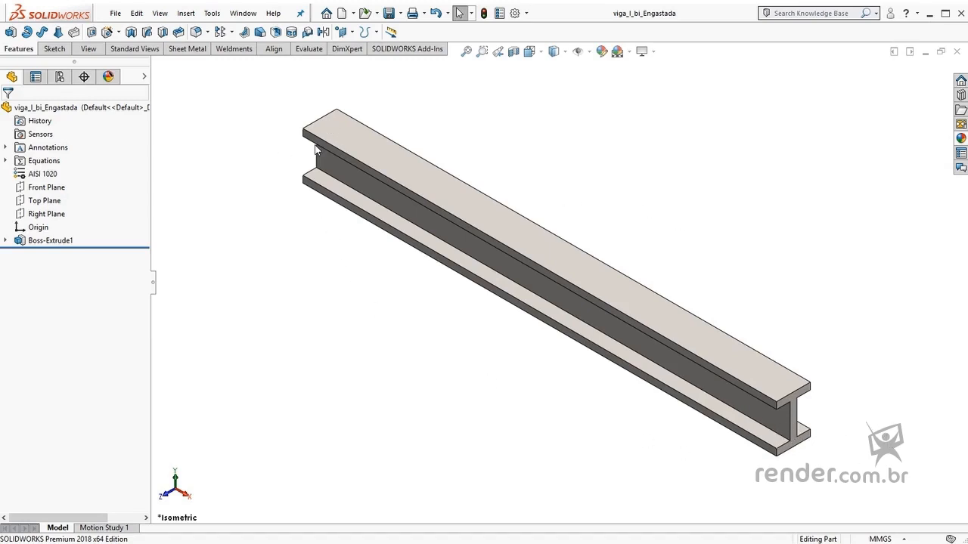
{"action": "left_click", "coordinate": [680, 318]}
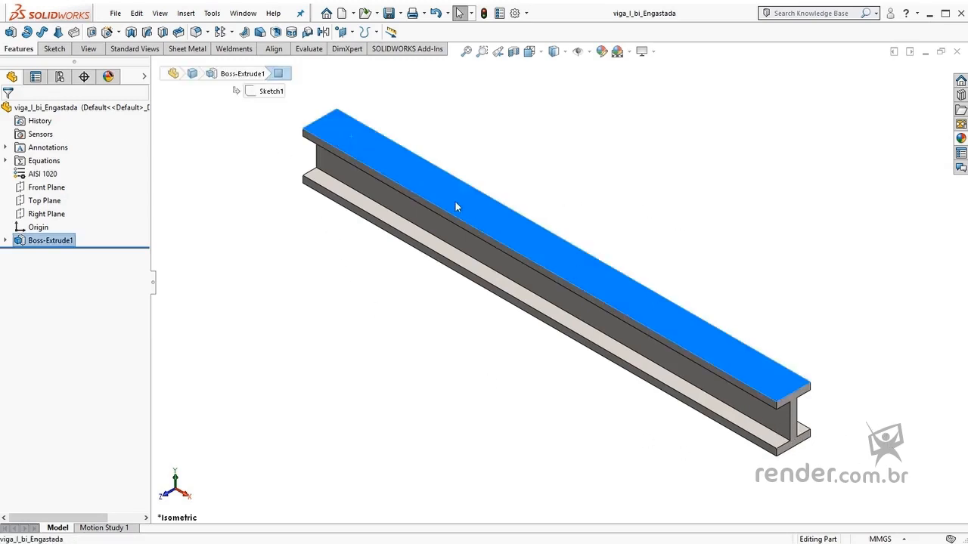
{"action": "left_click", "coordinate": [466, 347]}
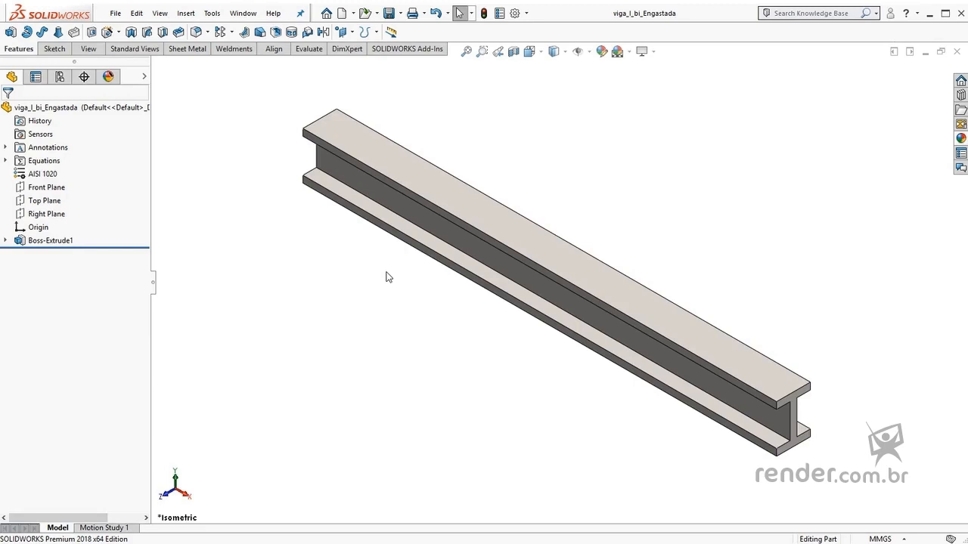
Launch SimulationXpress for the beam and accept its options with SI units and no maximum and minimum annotations
{"action": "left_click", "coordinate": [215, 15]}
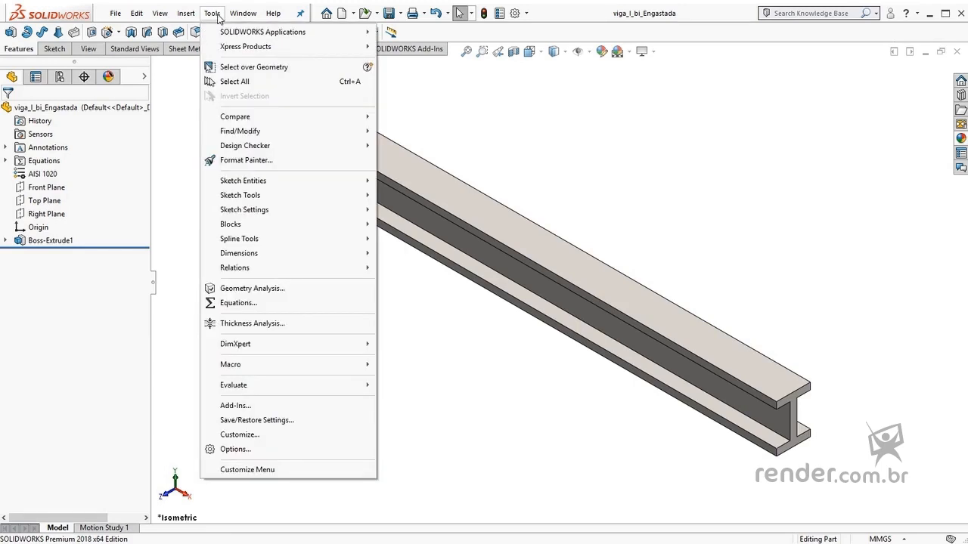
{"action": "mouse_move", "coordinate": [249, 47]}
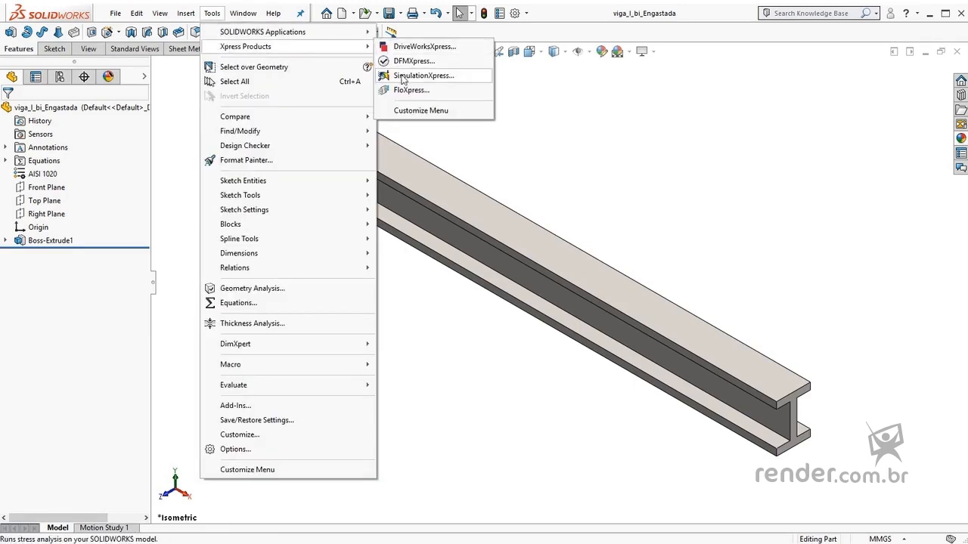
{"action": "left_click", "coordinate": [471, 77]}
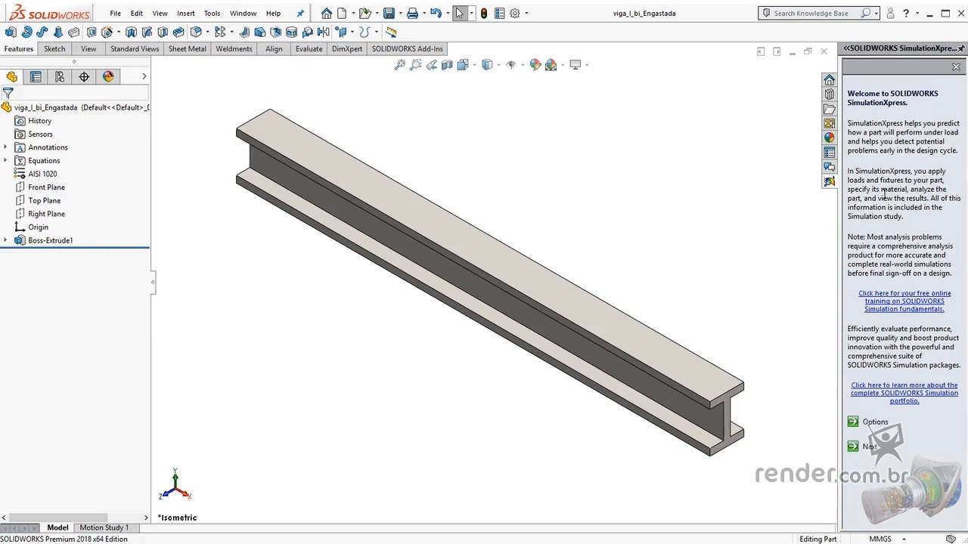
{"action": "left_click", "coordinate": [875, 424]}
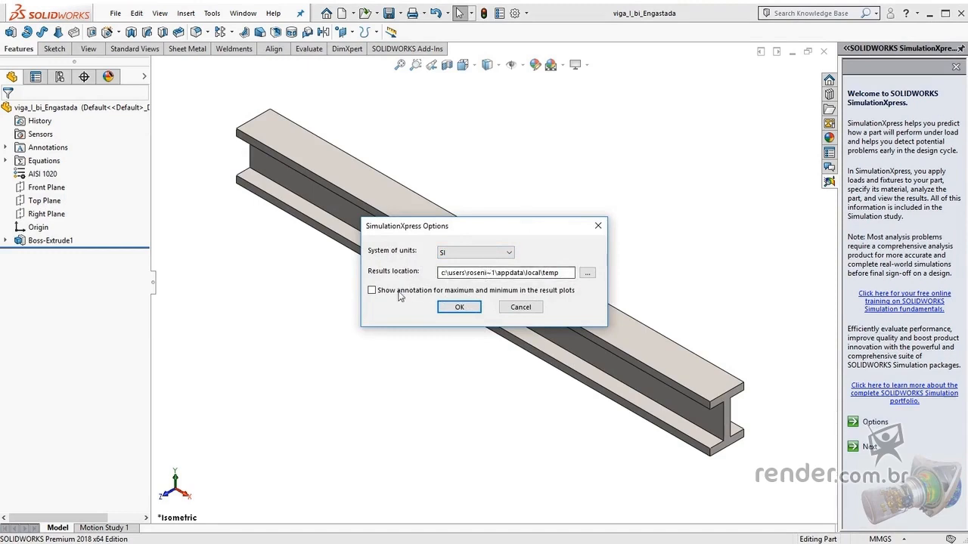
{"action": "left_click", "coordinate": [372, 291]}
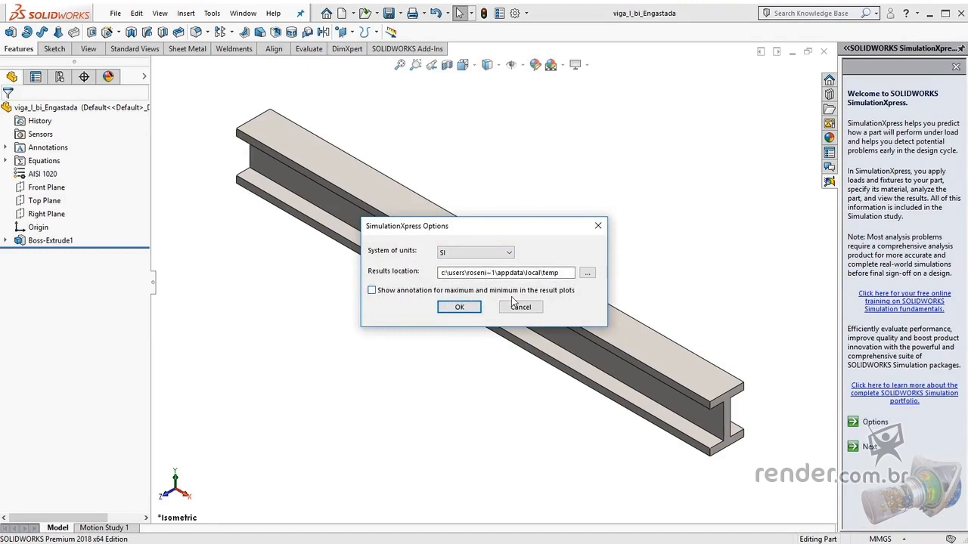
{"action": "left_click", "coordinate": [458, 308]}
Add a fixed-geometry fixture to the I-shaped end faces at both ends of the beam
{"action": "left_click", "coordinate": [868, 448]}
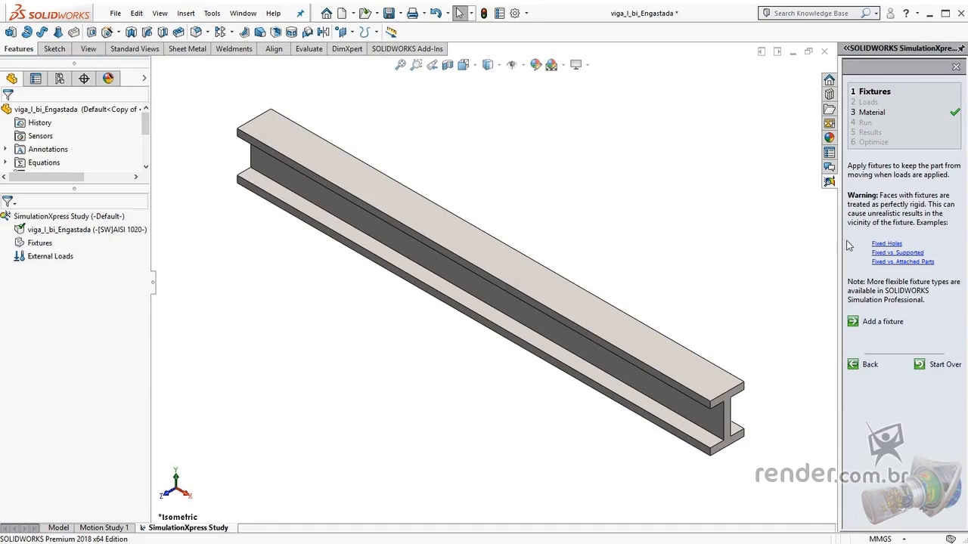
{"action": "left_click", "coordinate": [873, 323]}
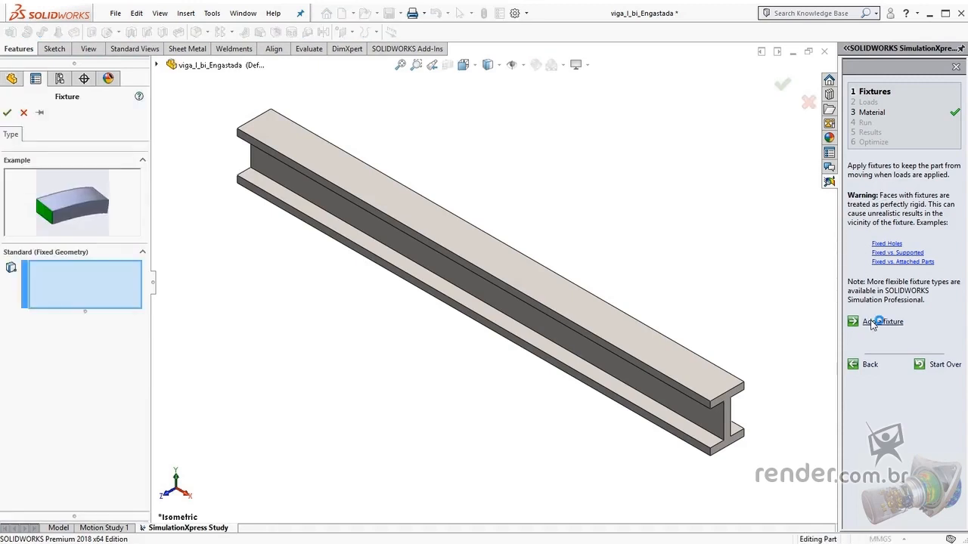
{"action": "left_click", "coordinate": [738, 397]}
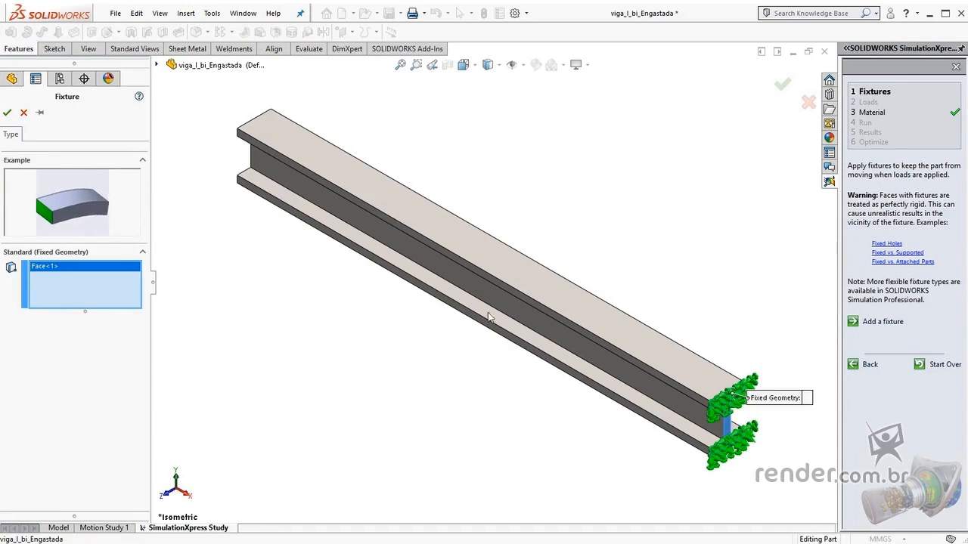
{"action": "middle_click_drag", "start_coordinate": [281, 234], "coordinate": [269, 181]}
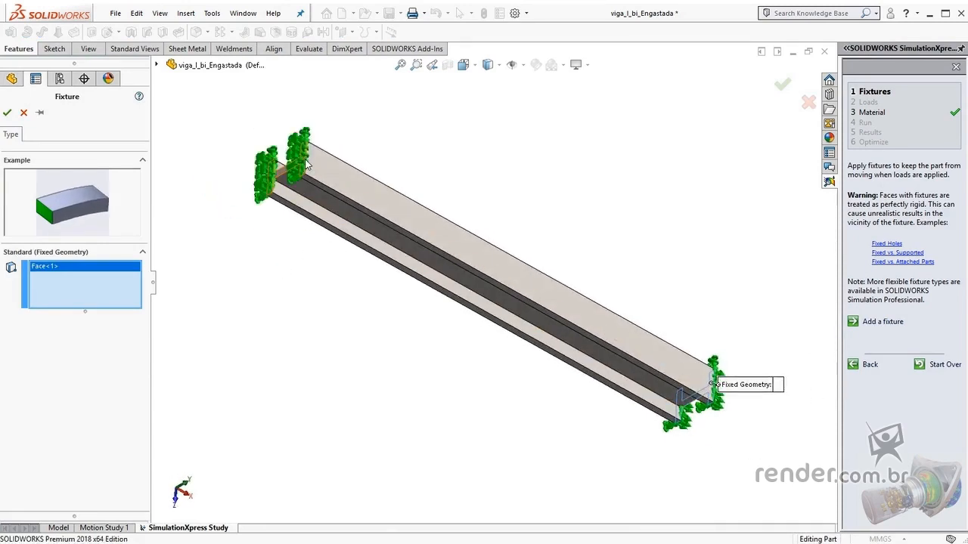
{"action": "left_click", "coordinate": [266, 170]}
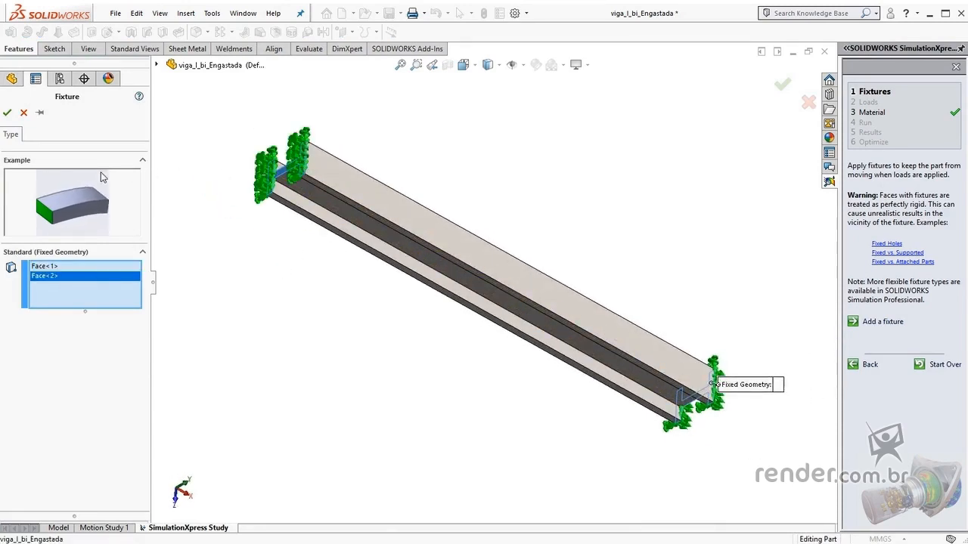
{"action": "left_click", "coordinate": [6, 113]}
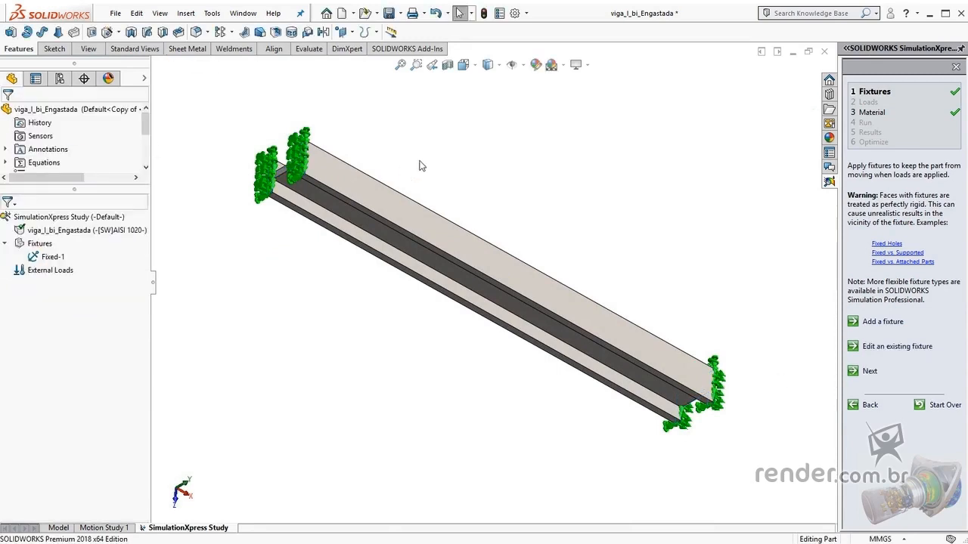
{"action": "key", "text": "ctrl+7"}
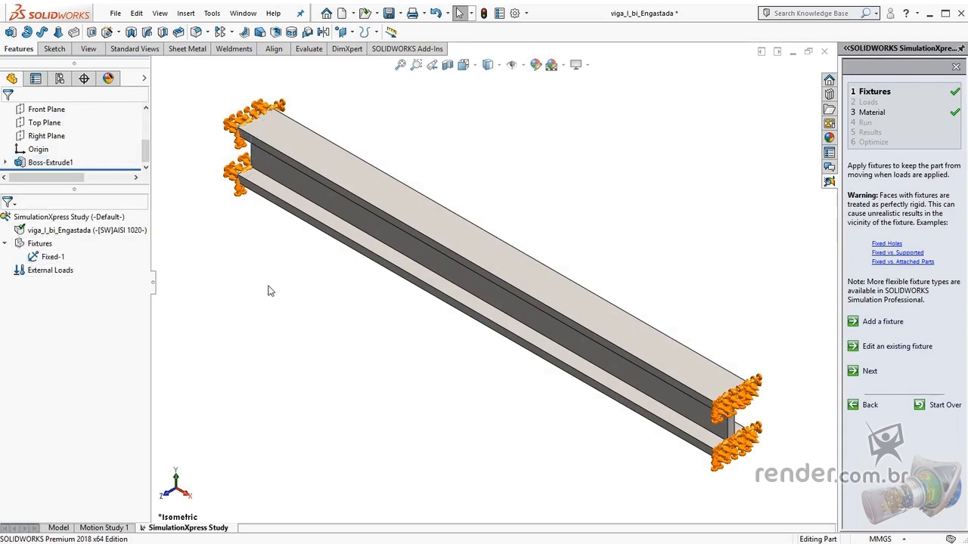
Apply a normal force of 30000 N per item to the top face of the beam's upper flange
{"action": "left_click", "coordinate": [868, 372]}
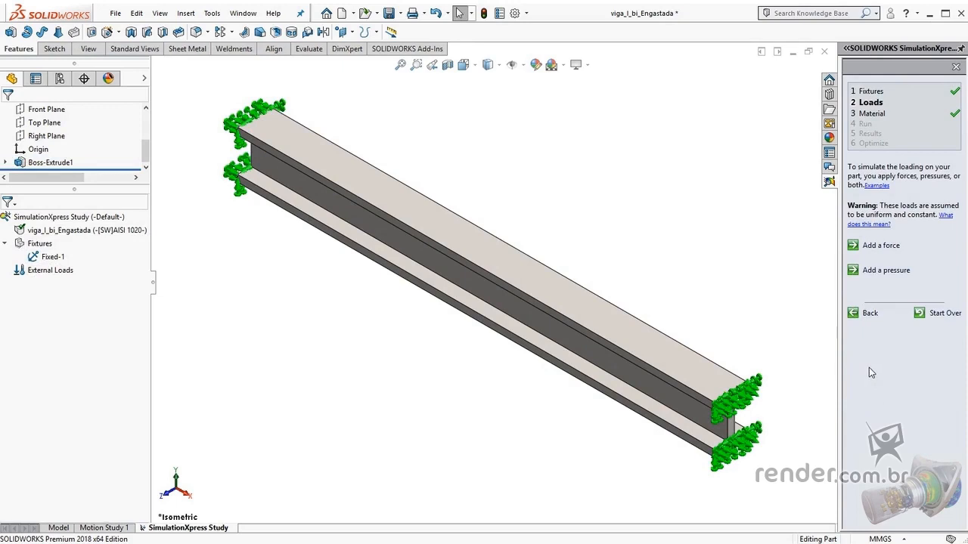
{"action": "left_click", "coordinate": [881, 246]}
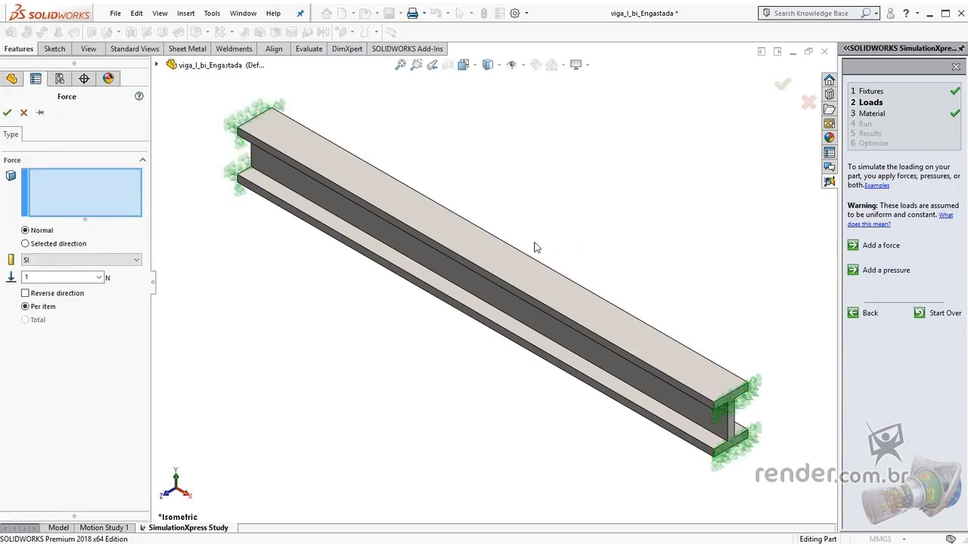
{"action": "left_click", "coordinate": [487, 249]}
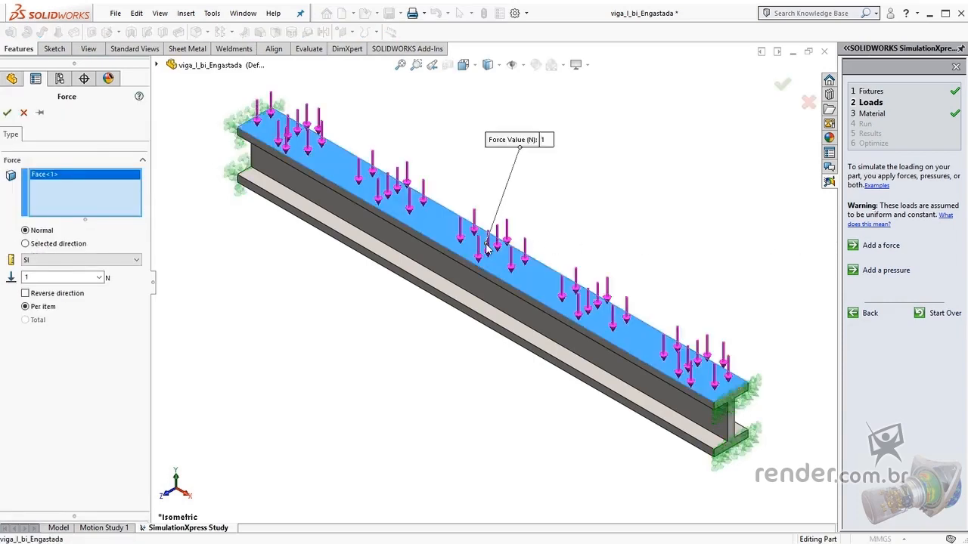
{"action": "double_click", "coordinate": [28, 278]}
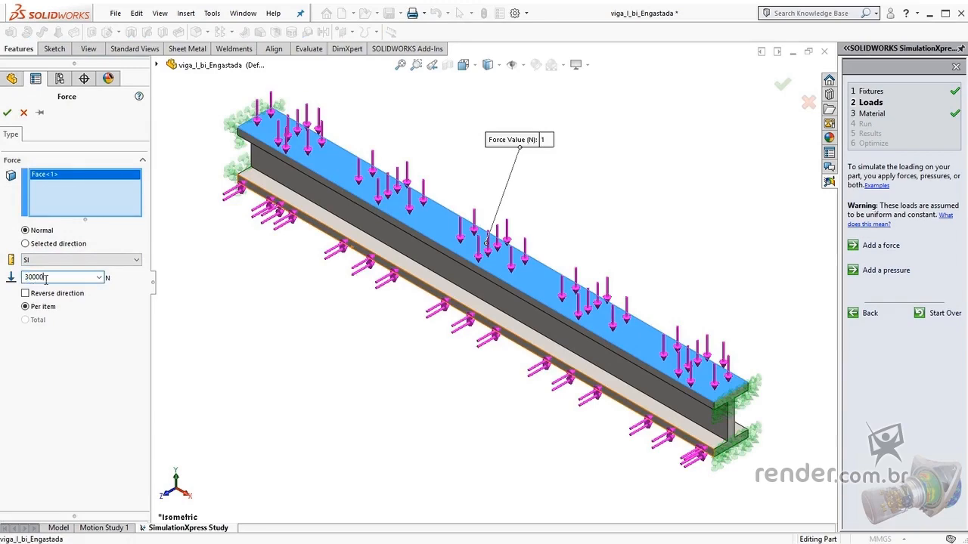
{"action": "left_click", "coordinate": [7, 112]}
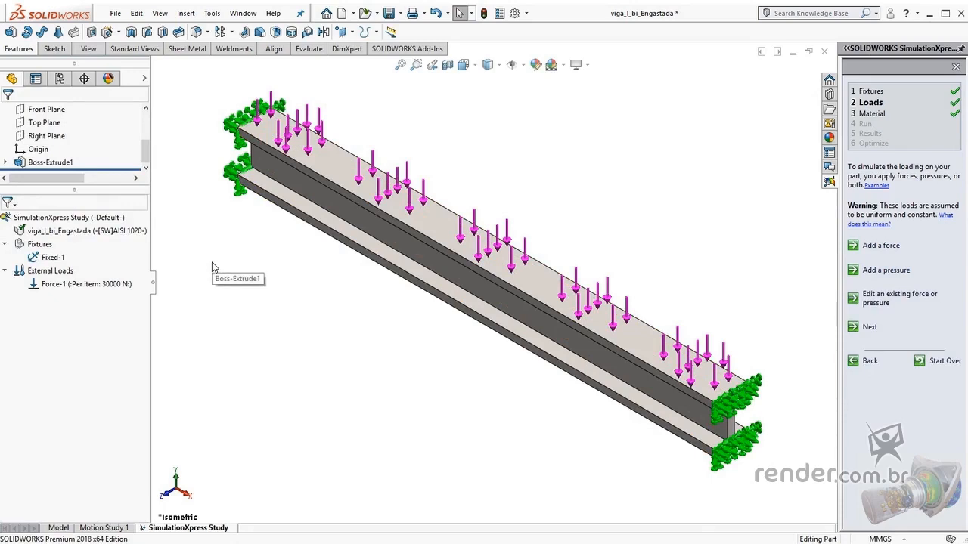
Change the study material to AISI 1045 Steel, cold drawn
{"action": "left_click", "coordinate": [869, 328]}
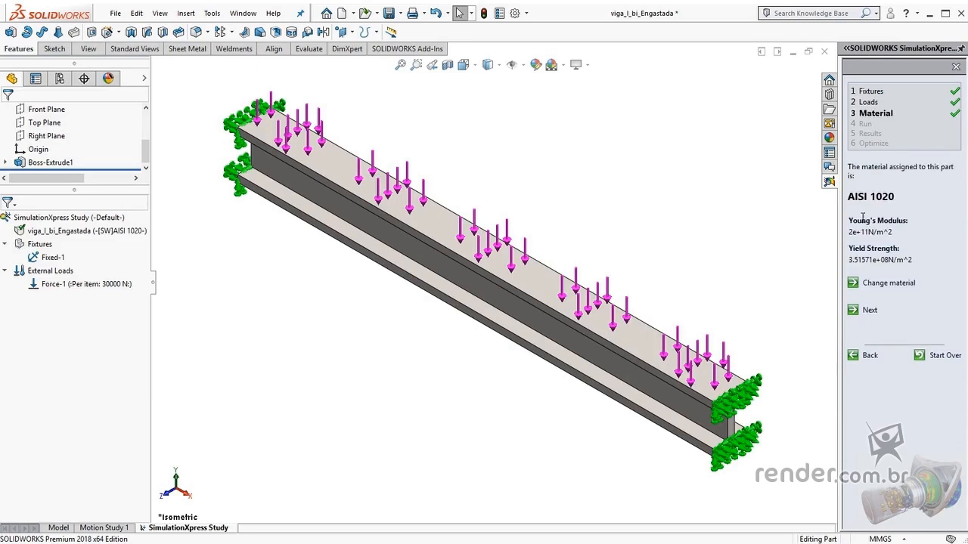
{"action": "left_click", "coordinate": [890, 284]}
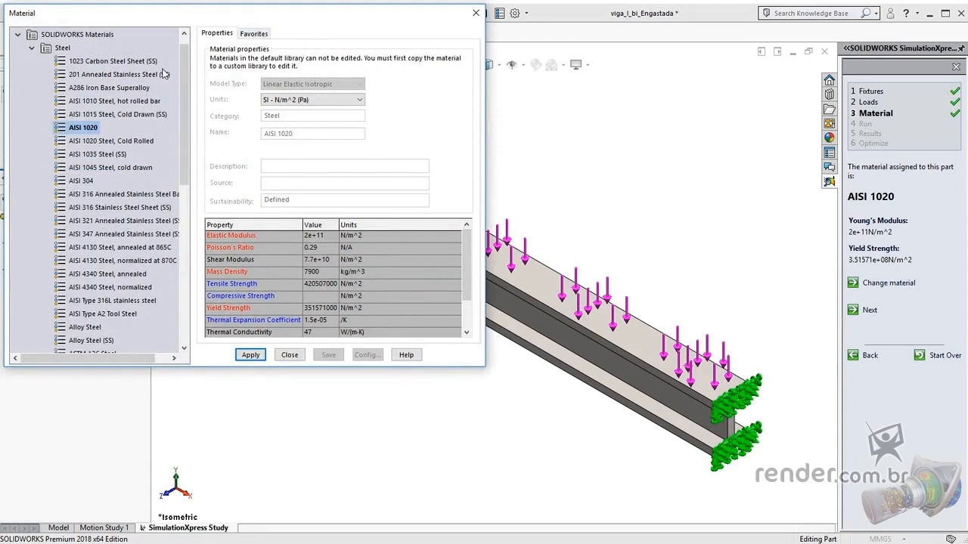
{"action": "left_click", "coordinate": [128, 167]}
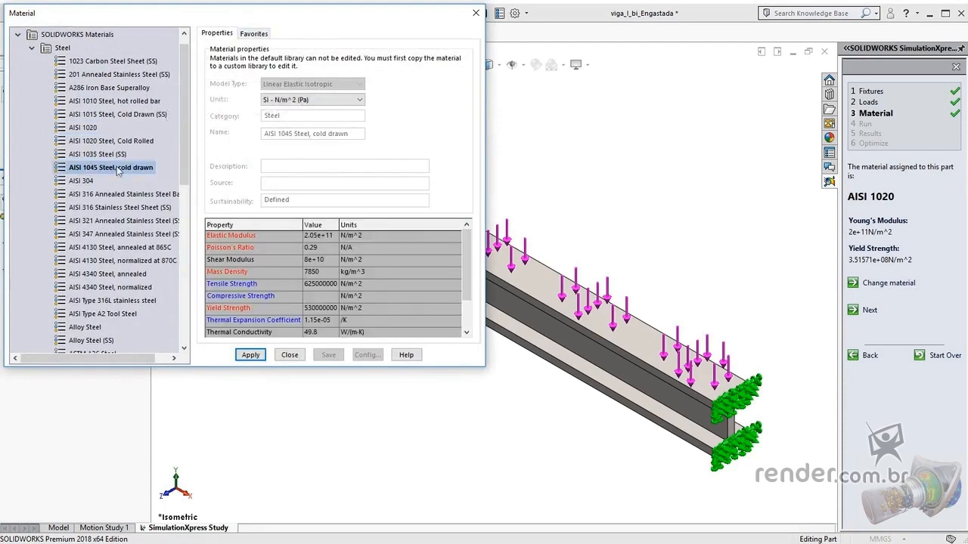
{"action": "left_click", "coordinate": [249, 354]}
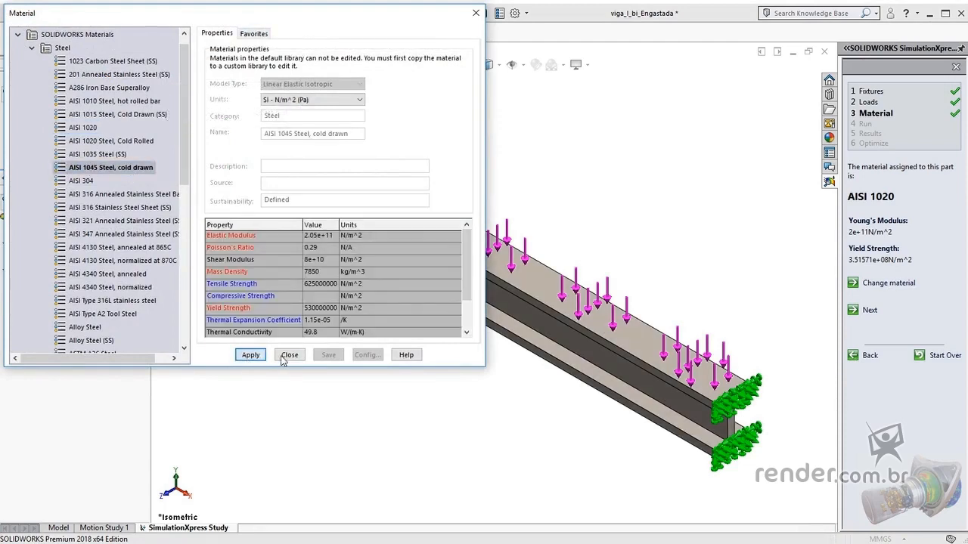
{"action": "left_click", "coordinate": [288, 354]}
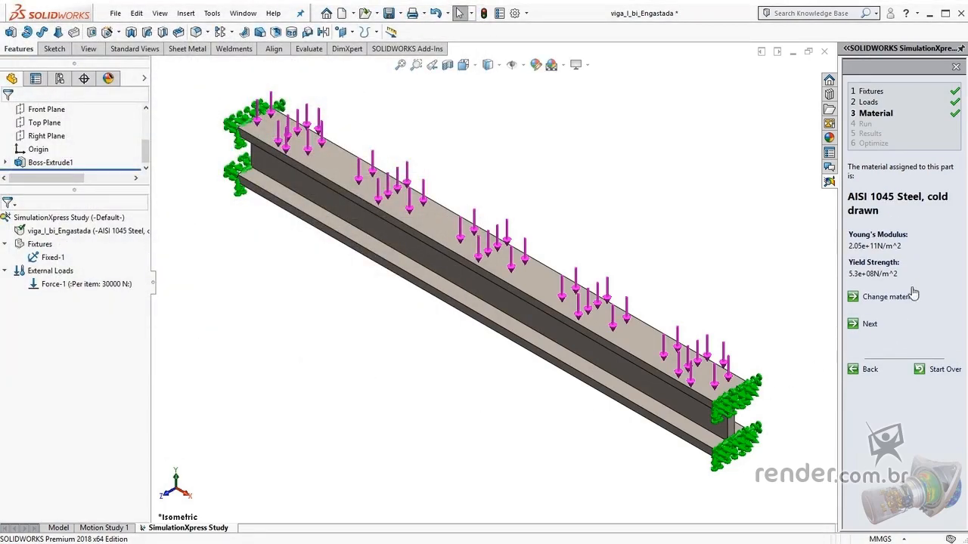
Run the simulation and accept the deformation as expected to continue to the results
{"action": "left_click", "coordinate": [868, 327]}
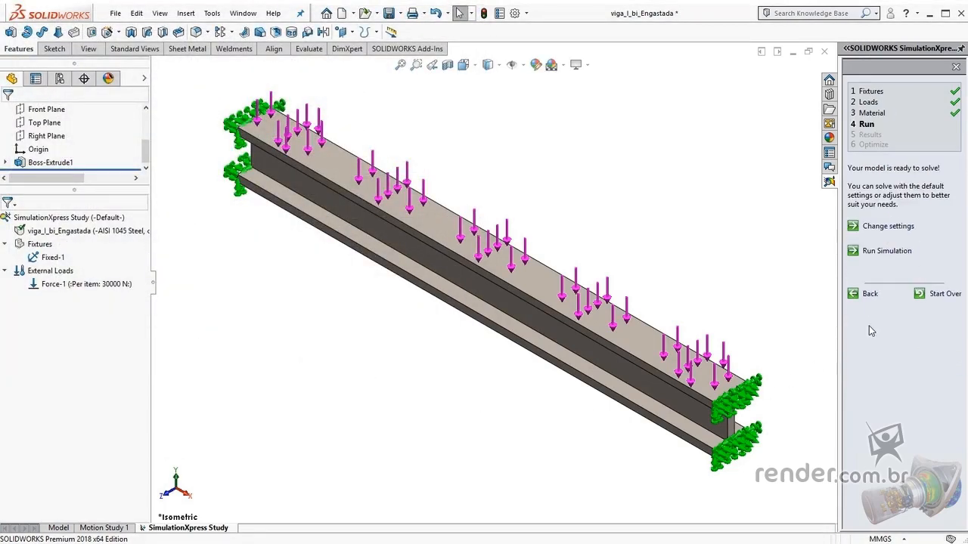
{"action": "left_click", "coordinate": [875, 255]}
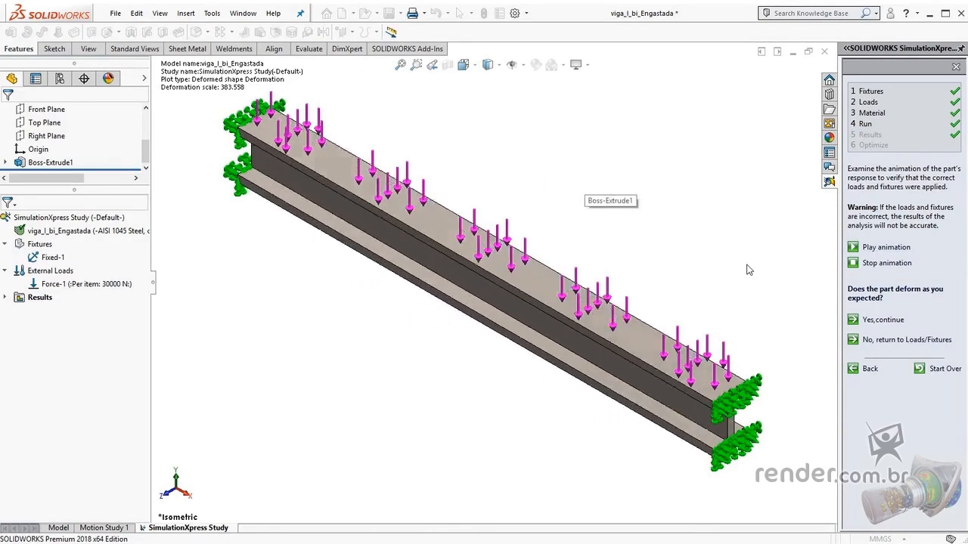
{"action": "left_click", "coordinate": [882, 322]}
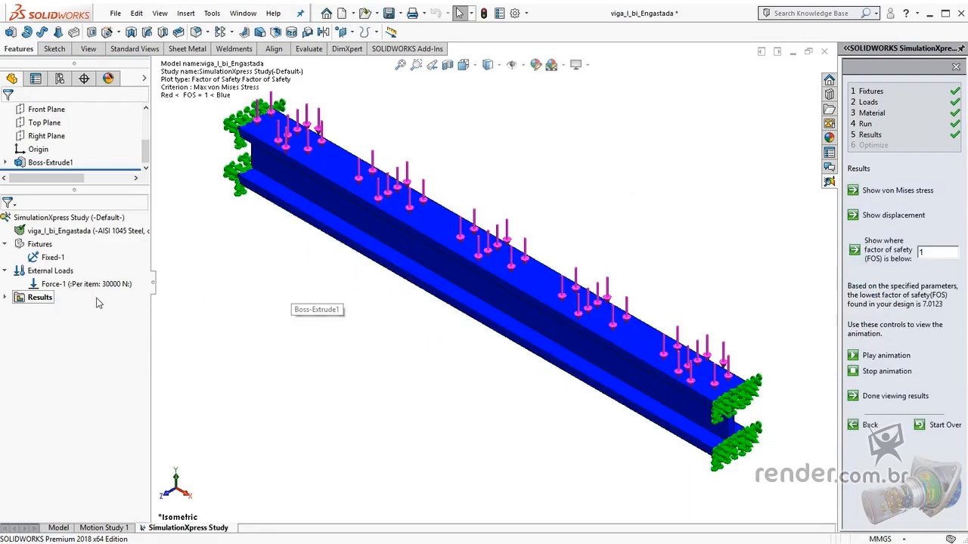
Display the deformation result plot and examine the bent shape of the beam
{"action": "left_click", "coordinate": [7, 298]}
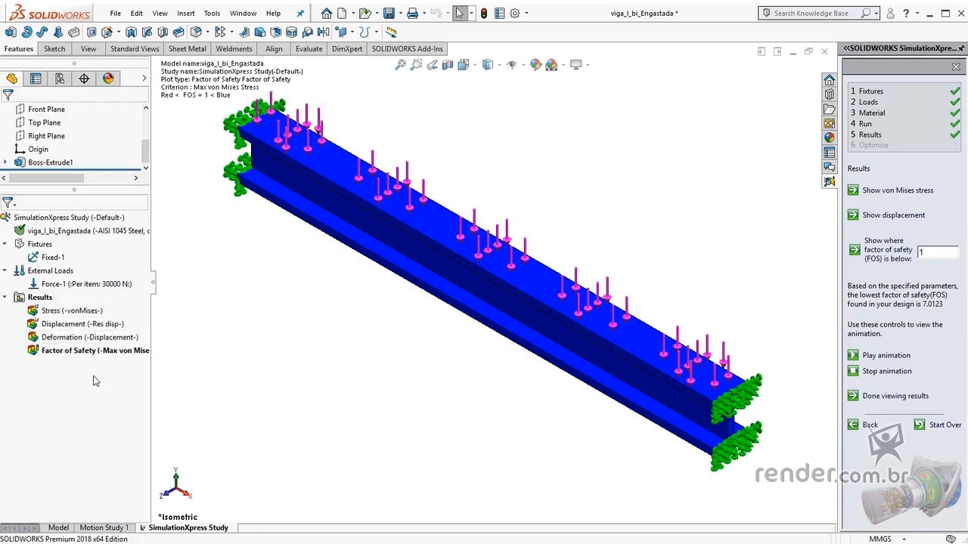
{"action": "double_click", "coordinate": [87, 338]}
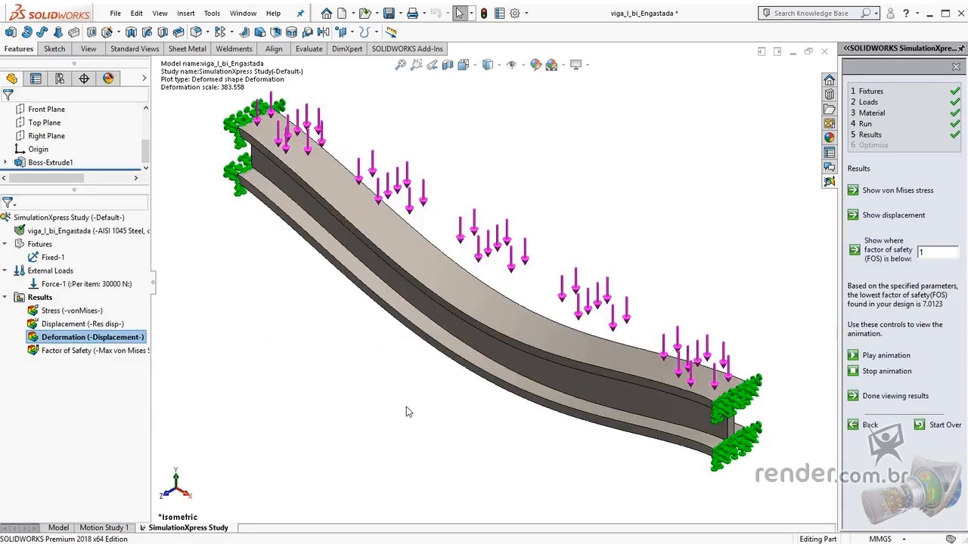
{"action": "middle_click_drag", "start_coordinate": [406, 411], "coordinate": [455, 353]}
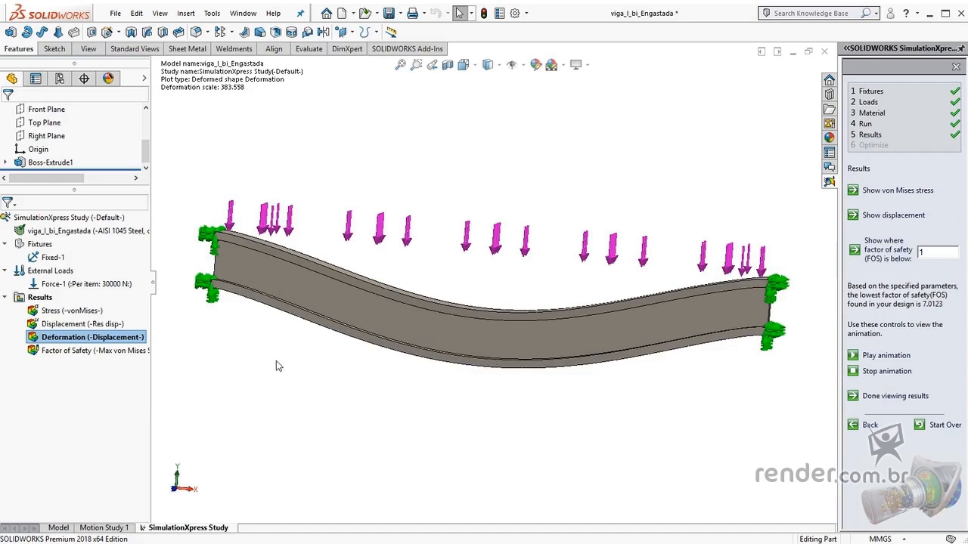
Display the von Mises stress plot and examine the stress distribution along the beam and at its fixed end
{"action": "double_click", "coordinate": [95, 310]}
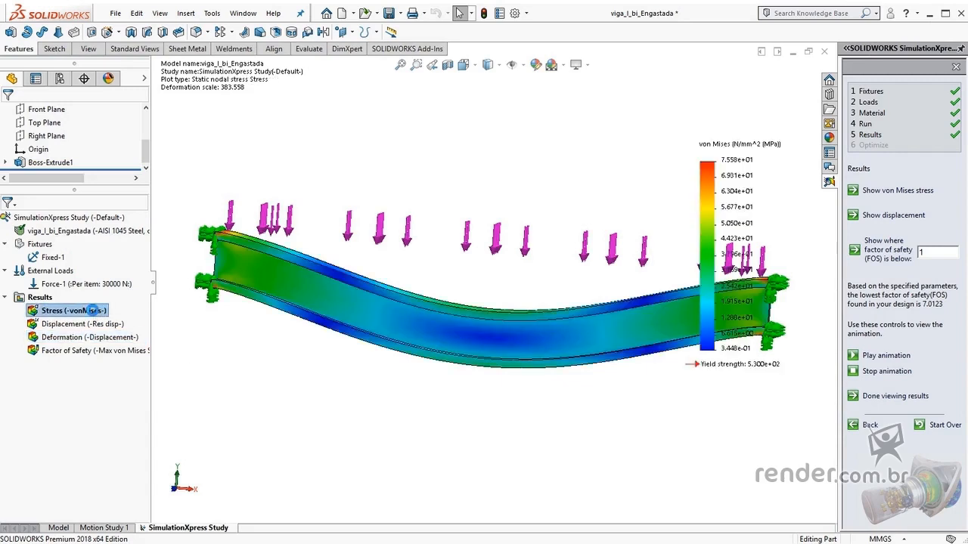
{"action": "scroll", "coordinate": [415, 385], "scroll_direction": "up", "scroll_amount": 4}
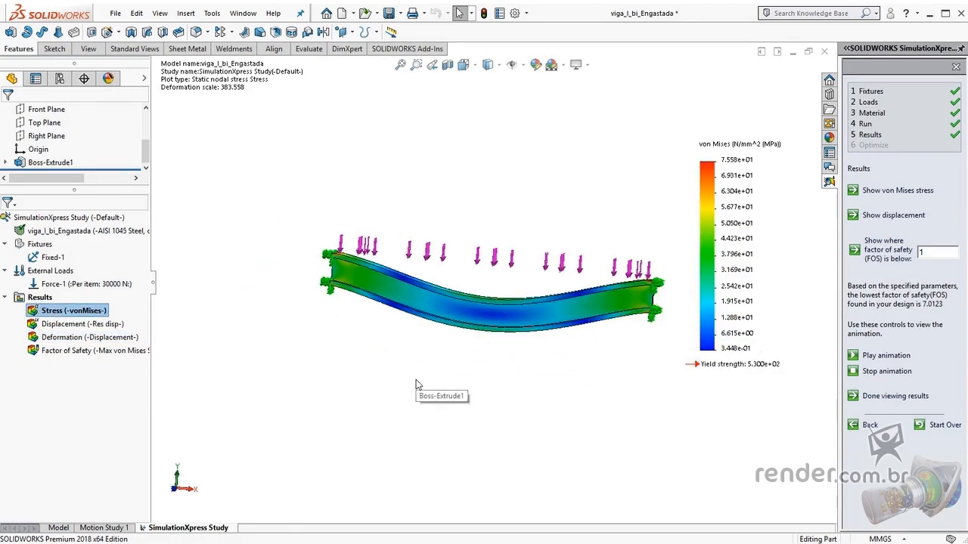
{"action": "scroll", "coordinate": [663, 287], "scroll_direction": "down", "scroll_amount": 1}
{"action": "key", "text": "f"}
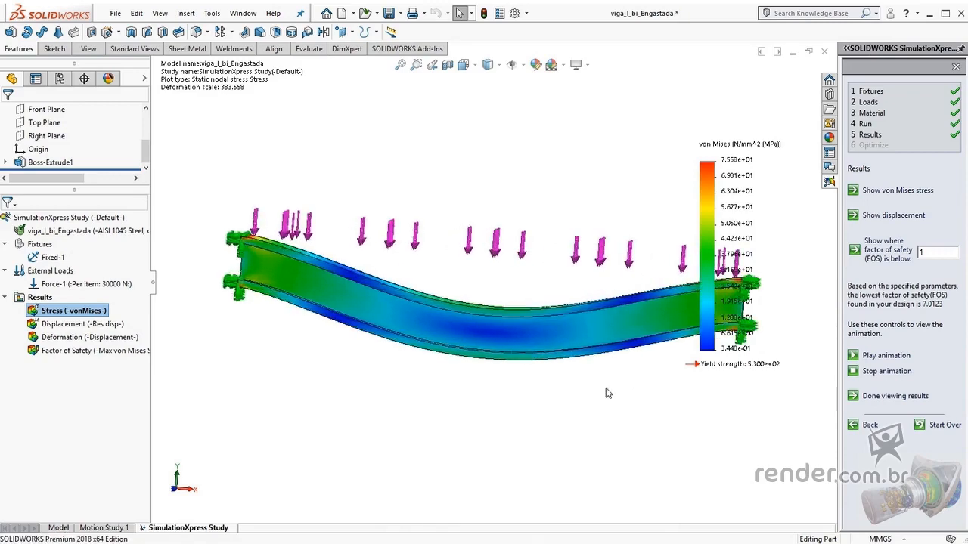
{"action": "middle_click_drag", "start_coordinate": [586, 399], "coordinate": [688, 382]}
{"action": "scroll", "coordinate": [685, 390], "scroll_direction": "down", "scroll_amount": 5}
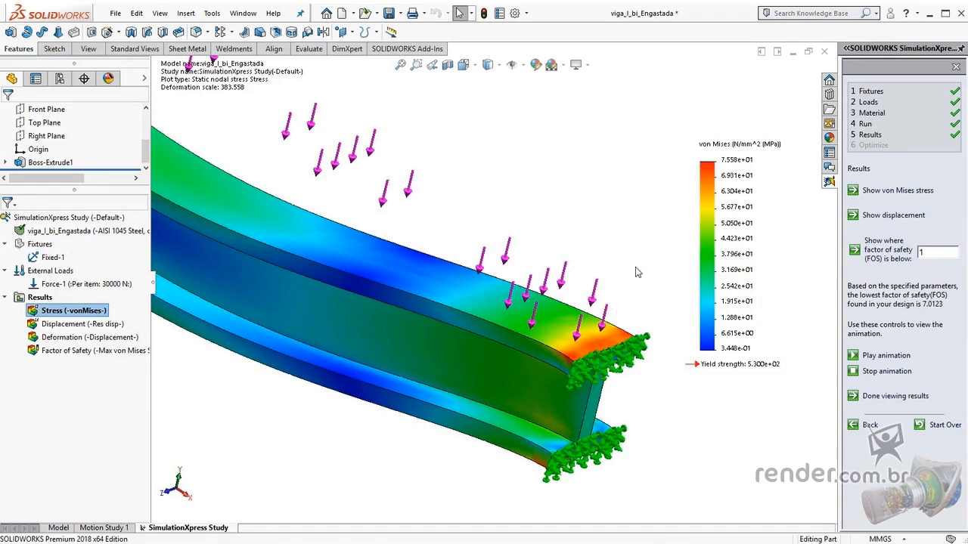
{"action": "scroll", "coordinate": [636, 274], "scroll_direction": "up", "scroll_amount": 1}
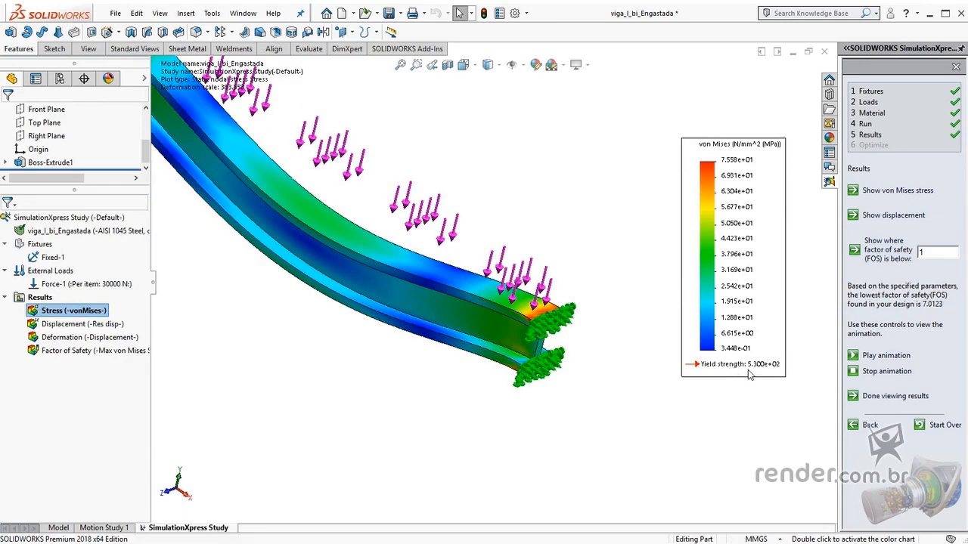
Display the factor of safety plot and examine the whole beam in the isometric view
{"action": "double_click", "coordinate": [106, 349]}
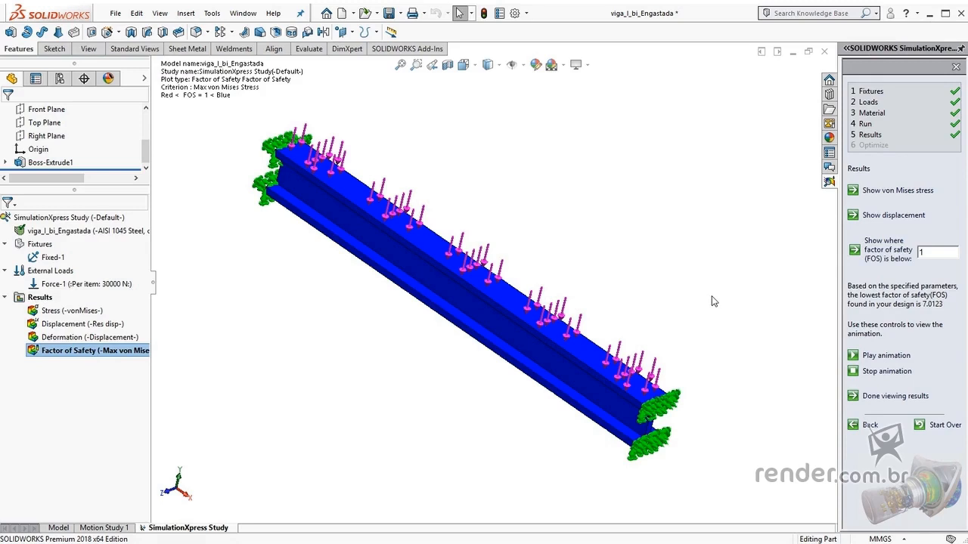
{"action": "key", "text": "ctrl+7"}
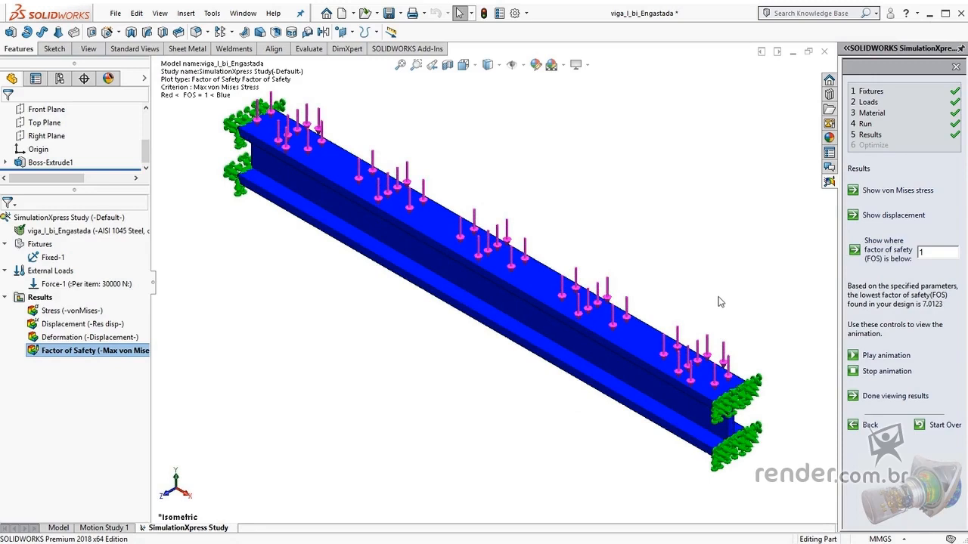
Generate the study report with the default settings, look through the Word document and return to the beam in SOLIDWORKS
{"action": "left_click", "coordinate": [894, 396]}
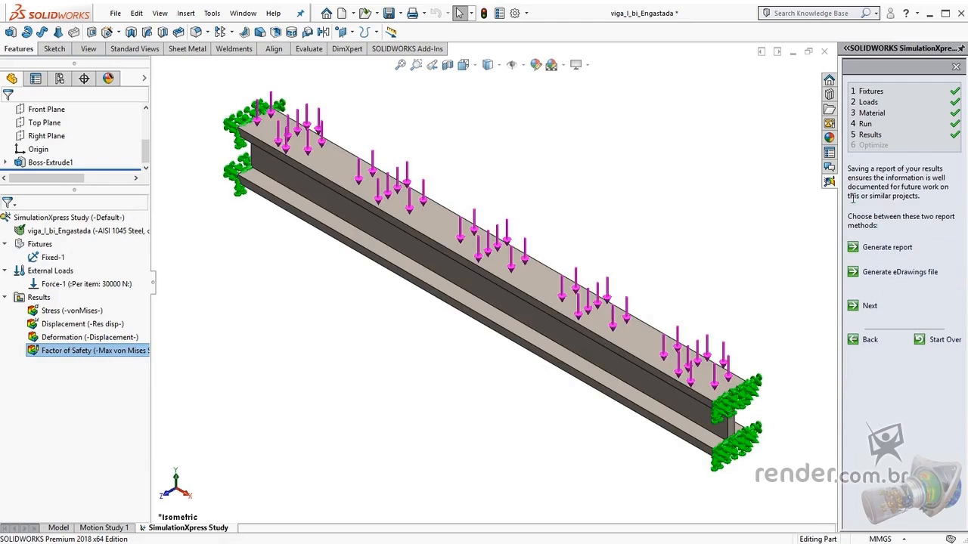
{"action": "left_click", "coordinate": [888, 248]}
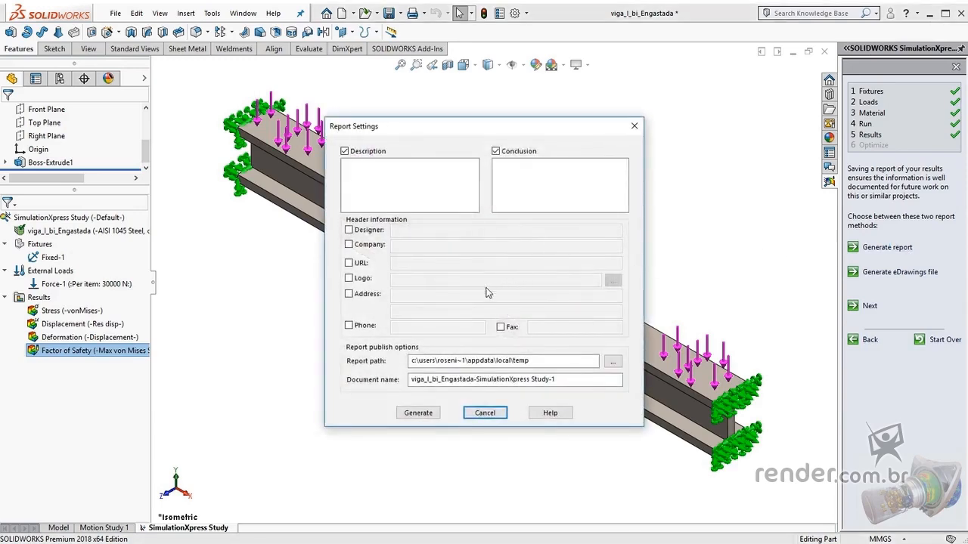
{"action": "left_click", "coordinate": [418, 413]}
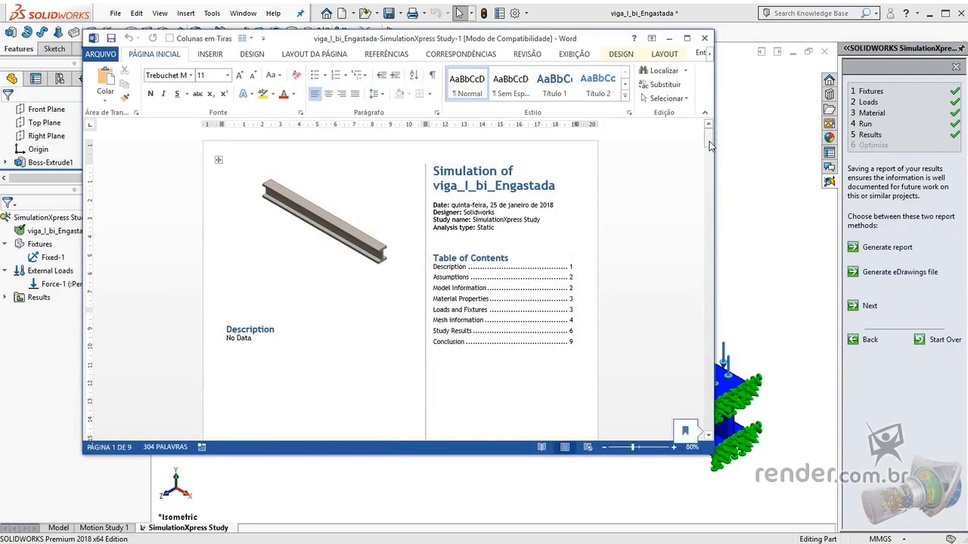
{"action": "left_click_drag", "start_coordinate": [707, 141], "coordinate": [699, 366]}
{"action": "left_click", "coordinate": [772, 275]}
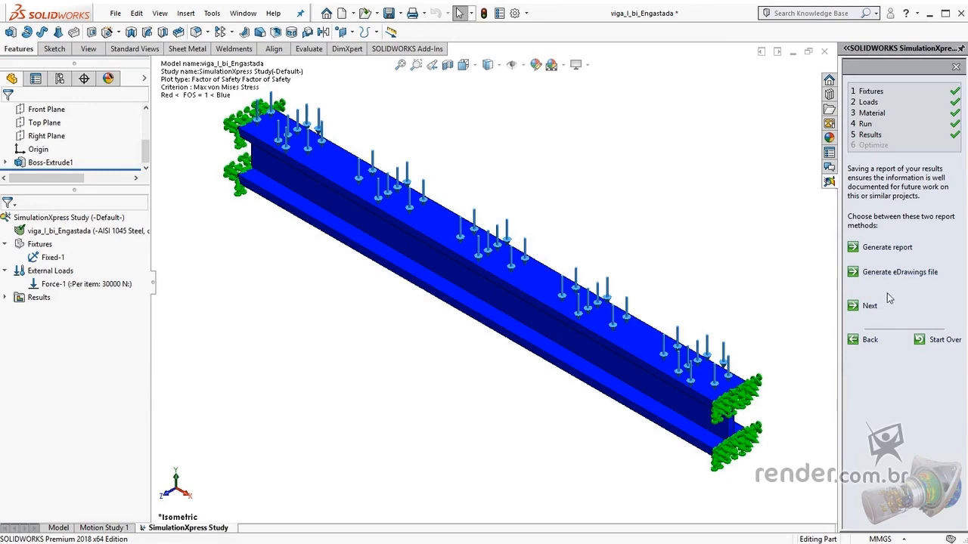
Complete the SimulationXpress wizard, answering No to optimizing the model, and clear the selection of the load
{"action": "left_click", "coordinate": [871, 306]}
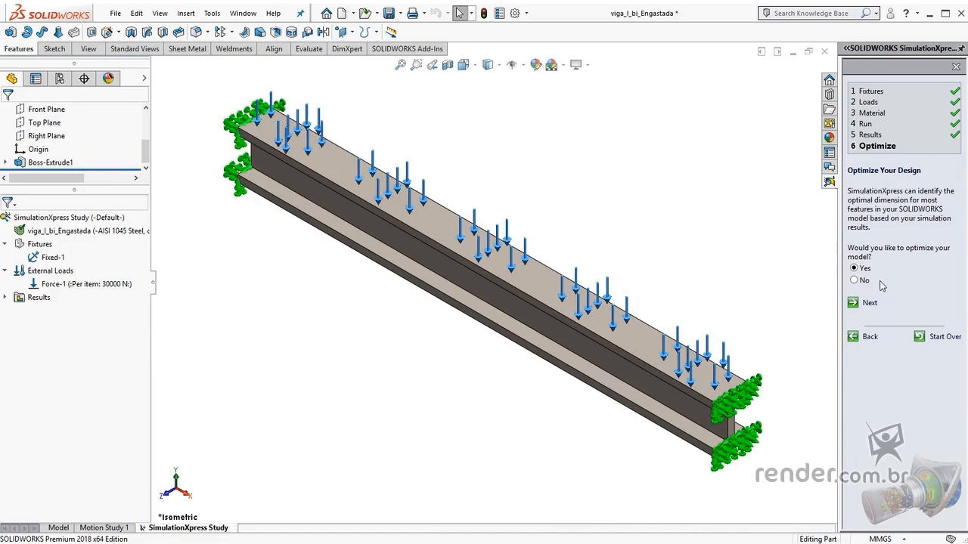
{"action": "left_click", "coordinate": [854, 281]}
{"action": "left_click", "coordinate": [855, 303]}
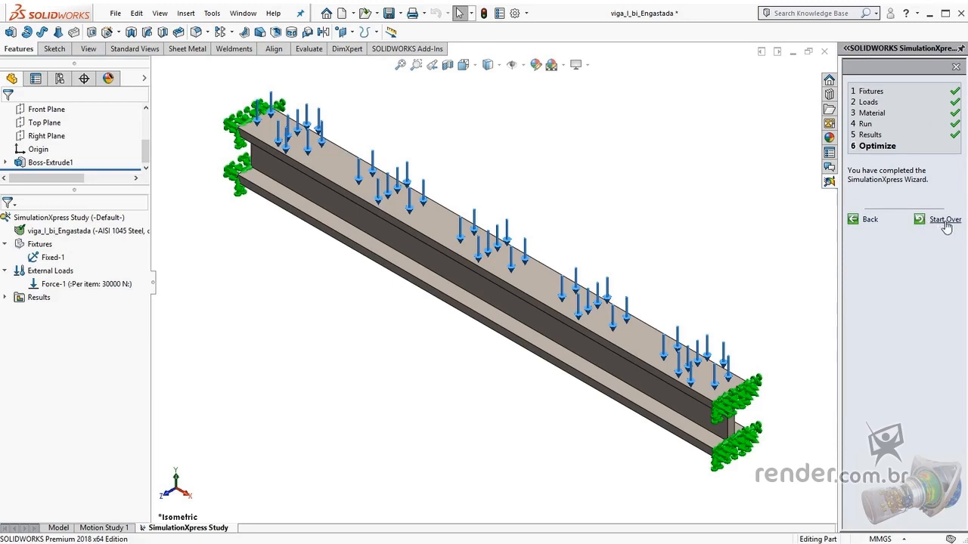
{"action": "left_click", "coordinate": [773, 253]}
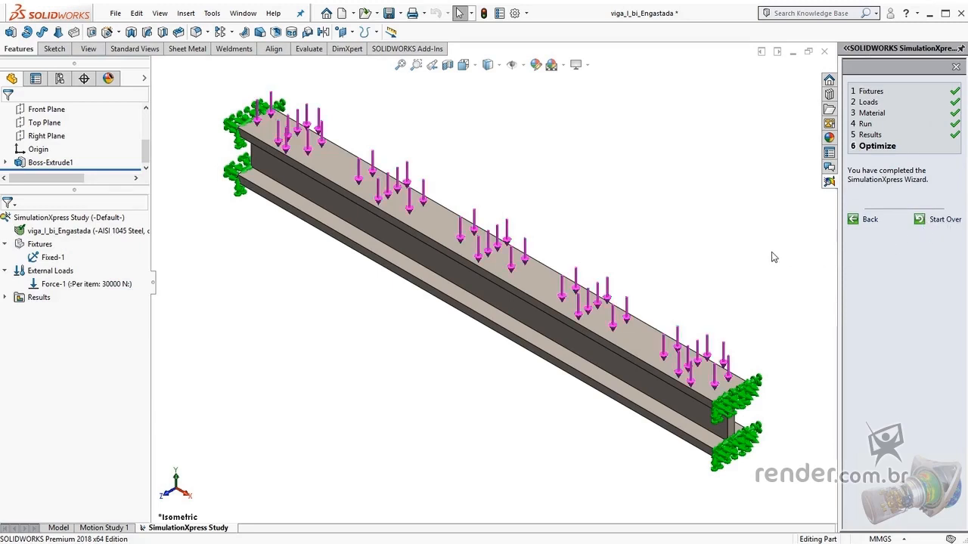